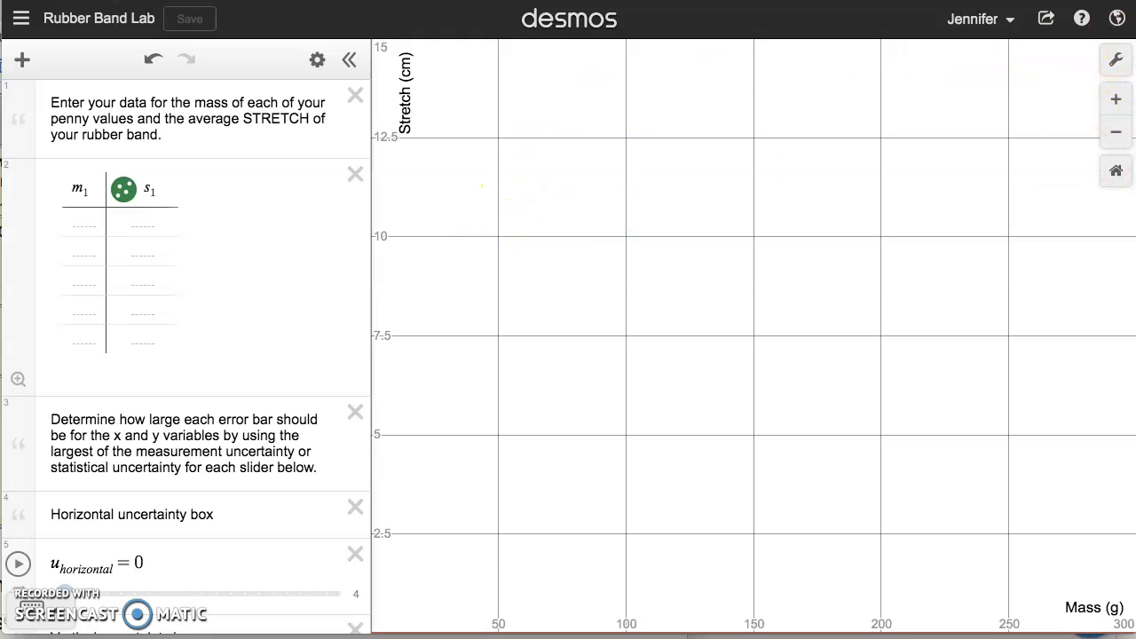
Check the graph settings for the axis labels, ranges and steps, and close them again
{"action": "left_click", "coordinate": [1116, 65]}
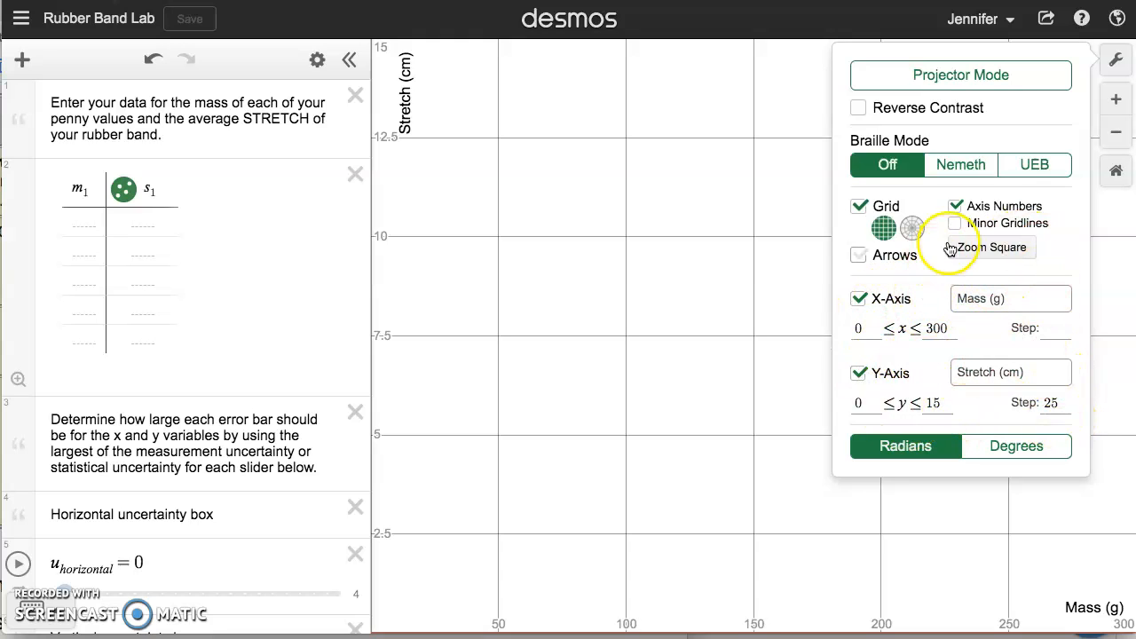
{"action": "left_click", "coordinate": [1119, 60]}
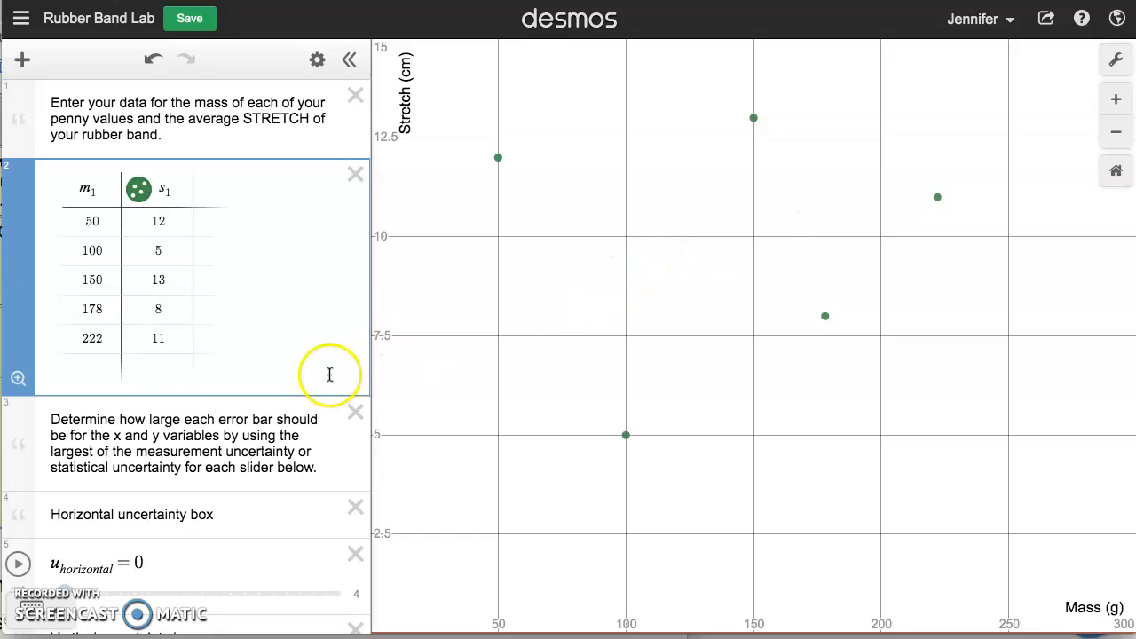
Raise the horizontal uncertainty slider to 2 and on to 4
{"action": "scroll", "coordinate": [119, 338], "scroll_direction": "down", "scroll_amount": 3}
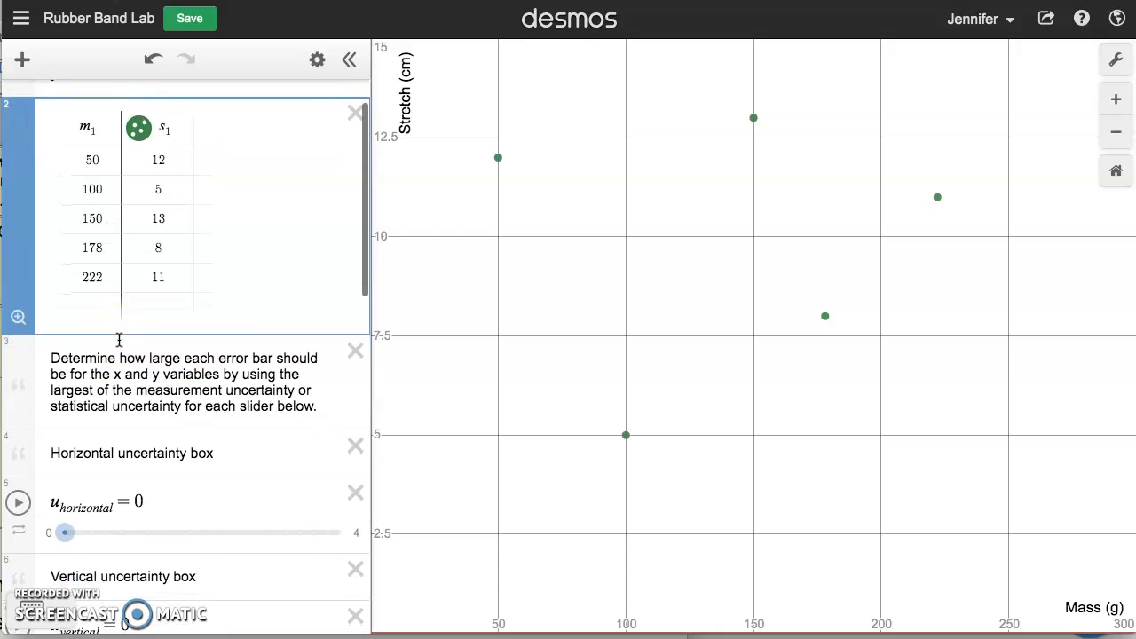
{"action": "scroll", "coordinate": [102, 356], "scroll_direction": "down", "scroll_amount": 2}
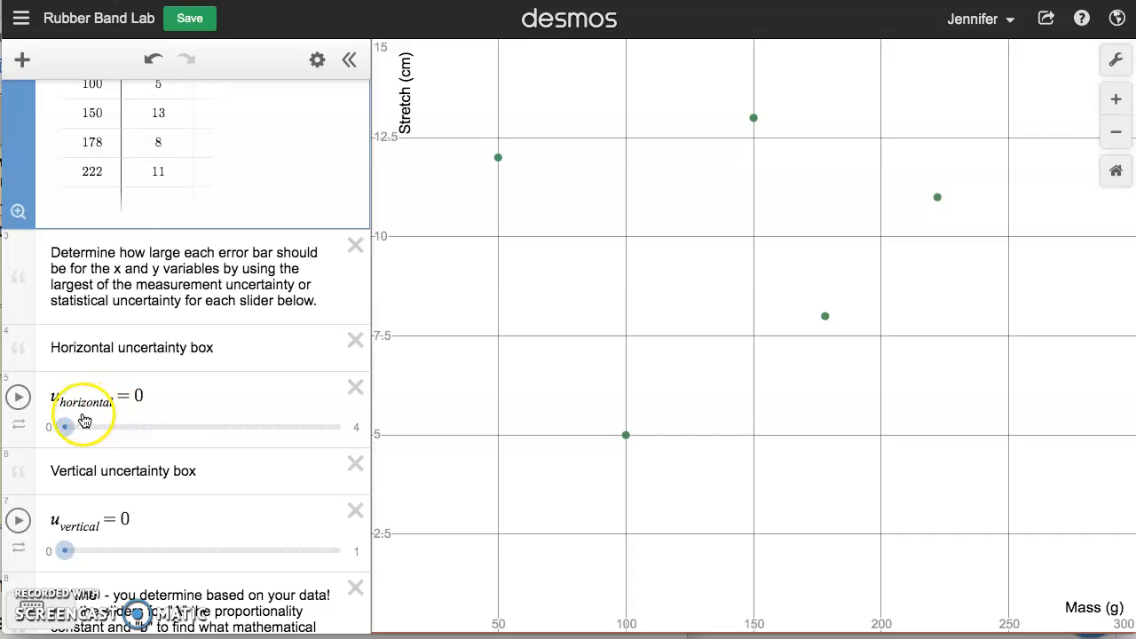
{"action": "left_click", "coordinate": [63, 429]}
{"action": "left_click_drag", "start_coordinate": [62, 430], "coordinate": [198, 427]}
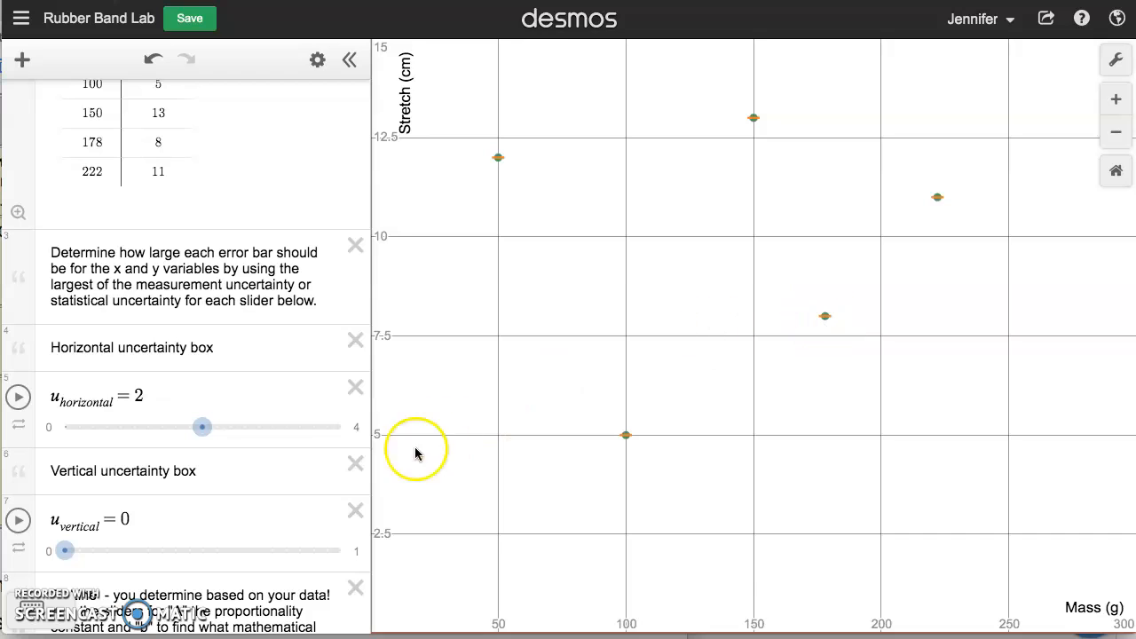
{"action": "left_click_drag", "start_coordinate": [203, 427], "coordinate": [341, 433]}
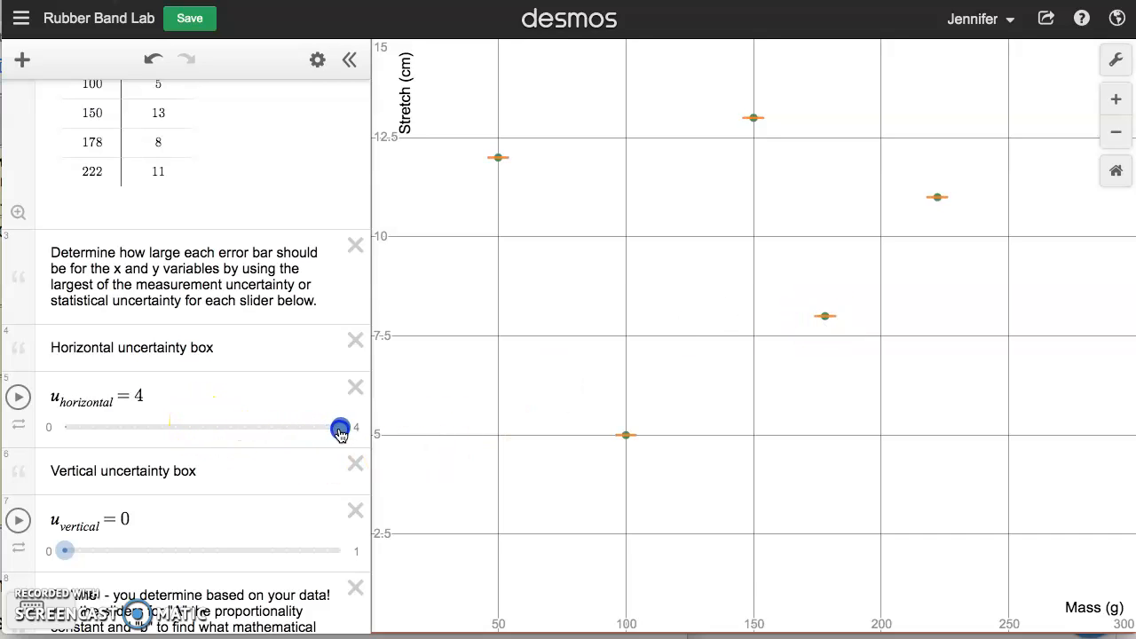
Extend the upper limit of the horizontal uncertainty slider to 10 and set the uncertainty to 10
{"action": "left_click", "coordinate": [138, 398]}
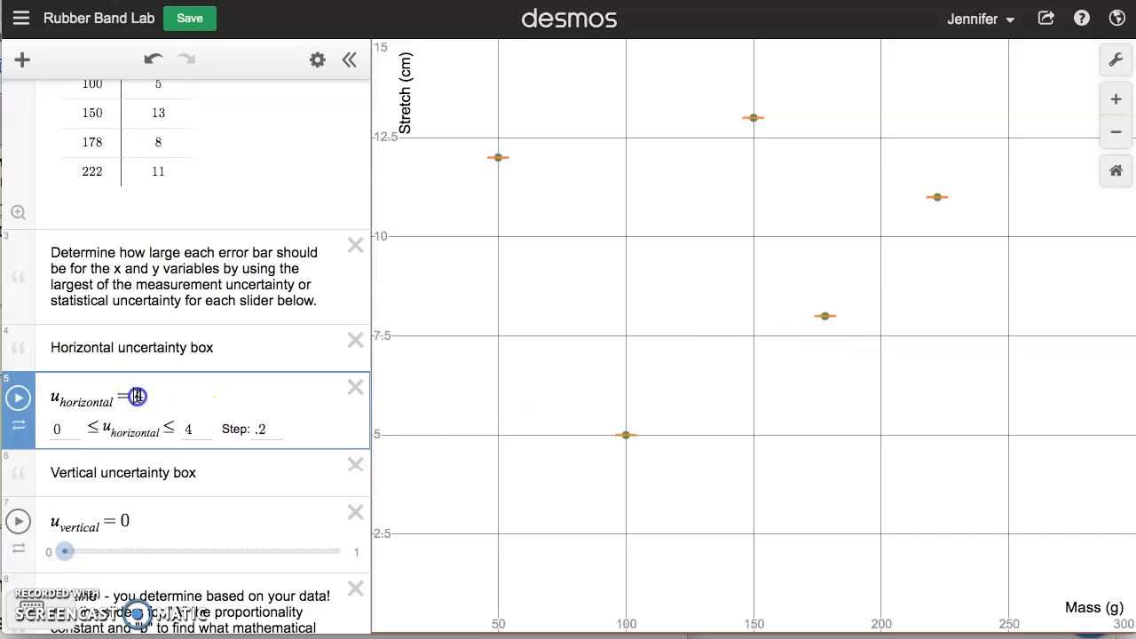
{"action": "left_click", "coordinate": [182, 429]}
{"action": "left_click", "coordinate": [188, 430]}
{"action": "type", "text": "10"}
{"action": "left_click", "coordinate": [264, 430]}
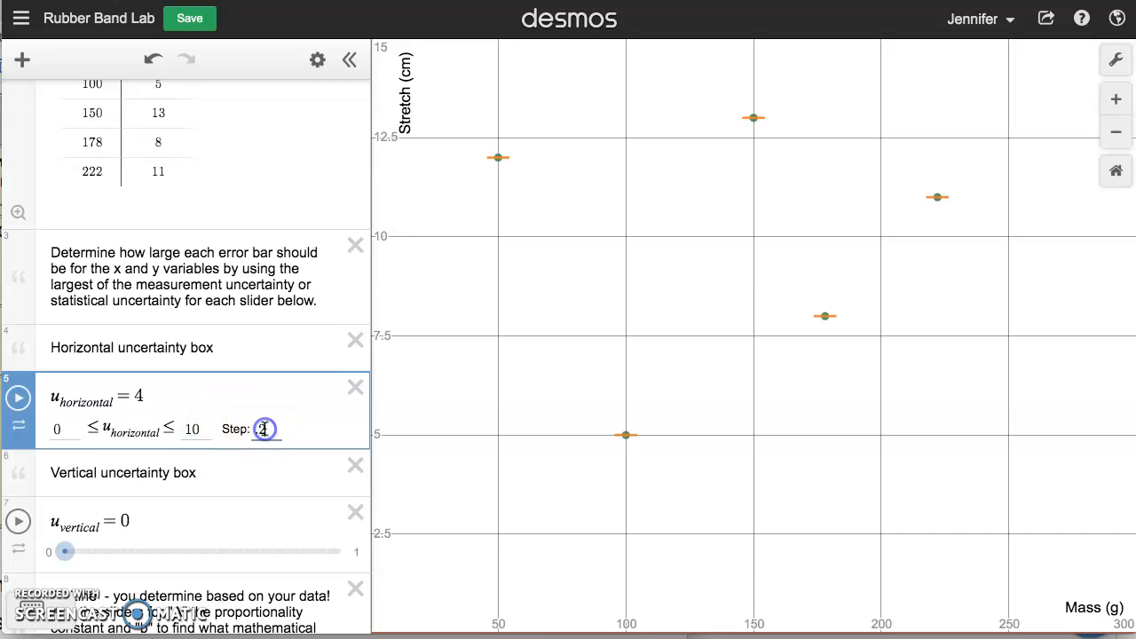
{"action": "left_click", "coordinate": [228, 348]}
{"action": "left_click_drag", "start_coordinate": [172, 427], "coordinate": [364, 429]}
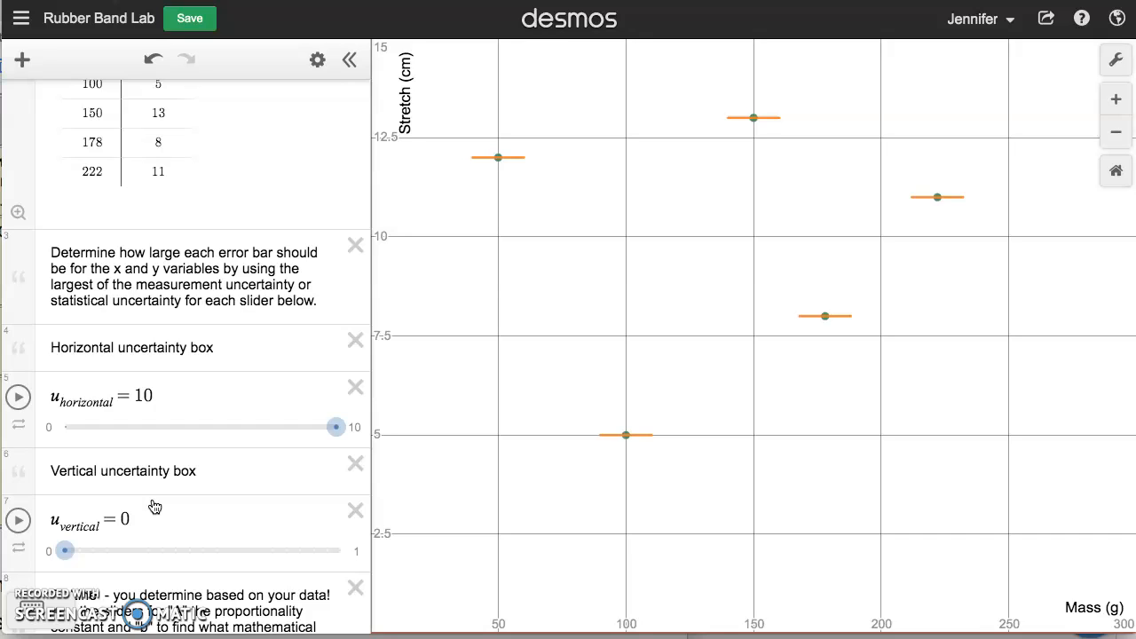
Try vertical uncertainty values of 0.1 and 0.5, and settle the slider on 0.2
{"action": "left_click", "coordinate": [64, 550]}
{"action": "left_click_drag", "start_coordinate": [68, 554], "coordinate": [90, 553]}
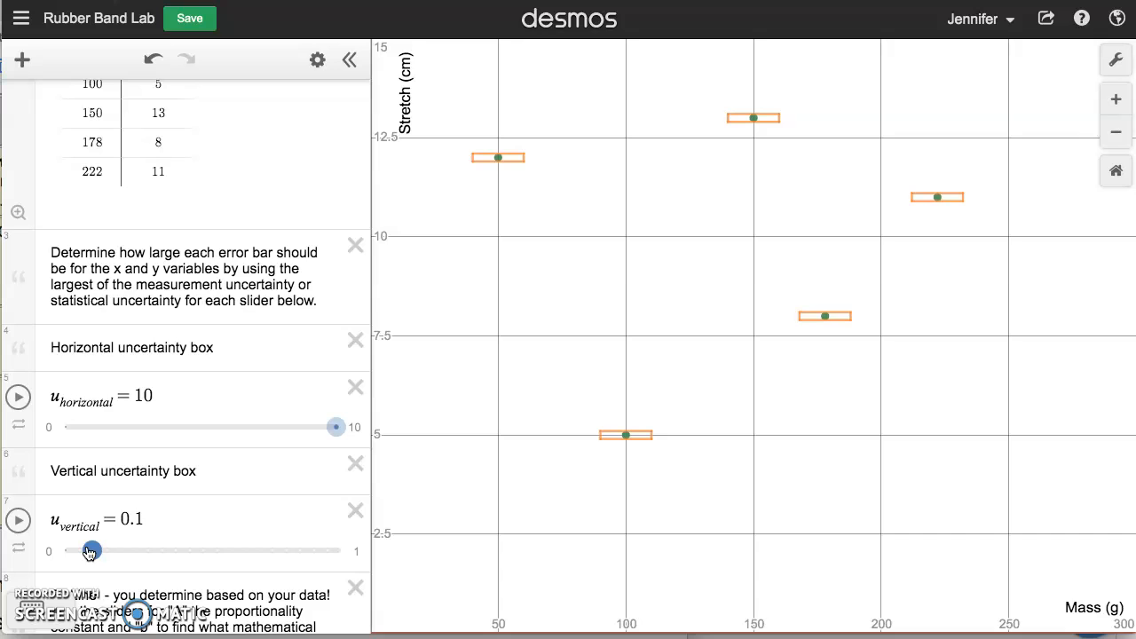
{"action": "left_click_drag", "start_coordinate": [90, 551], "coordinate": [199, 544]}
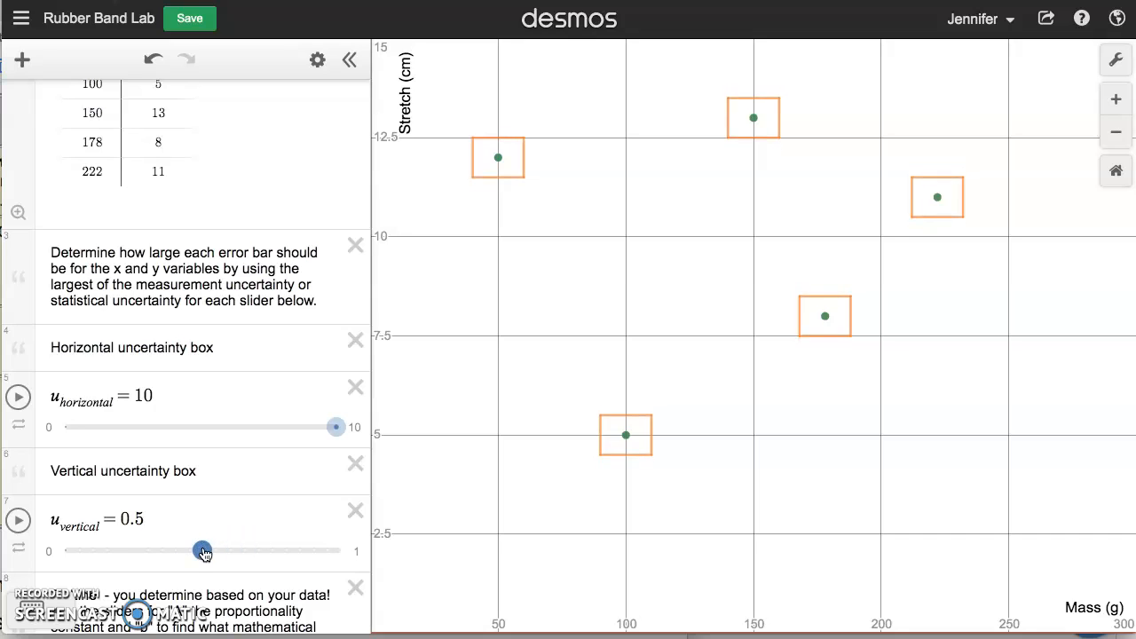
{"action": "left_click_drag", "start_coordinate": [204, 552], "coordinate": [124, 555]}
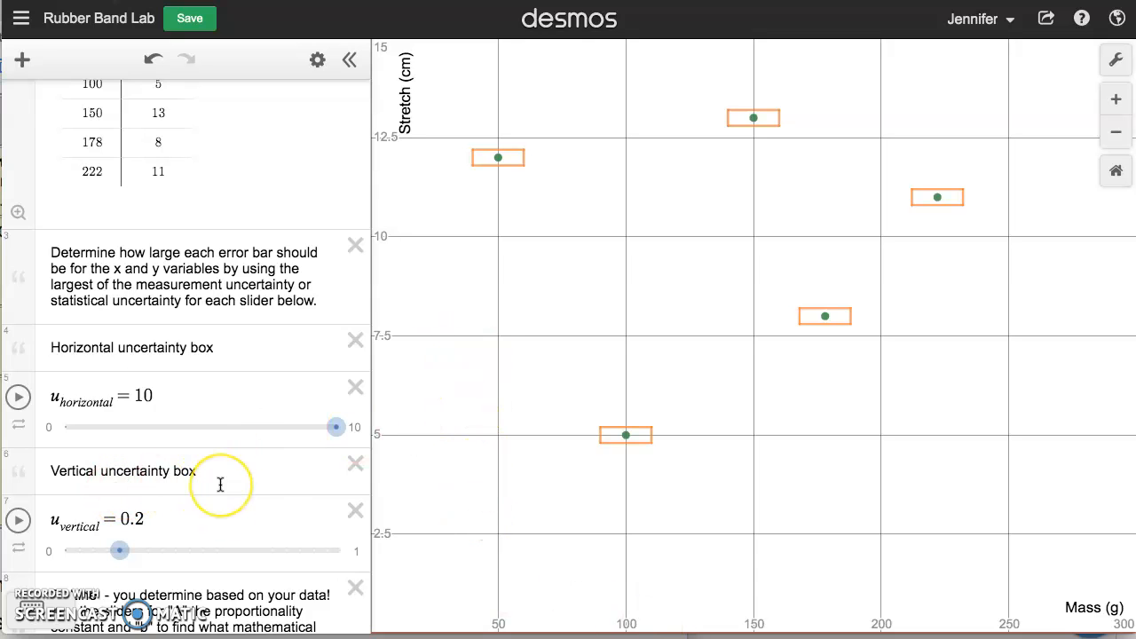
Set the proportionality constant A below the fit-line equations to 0.1
{"action": "scroll", "coordinate": [221, 484], "scroll_direction": "down", "scroll_amount": 5}
{"action": "scroll", "coordinate": [220, 484], "scroll_direction": "down", "scroll_amount": 3}
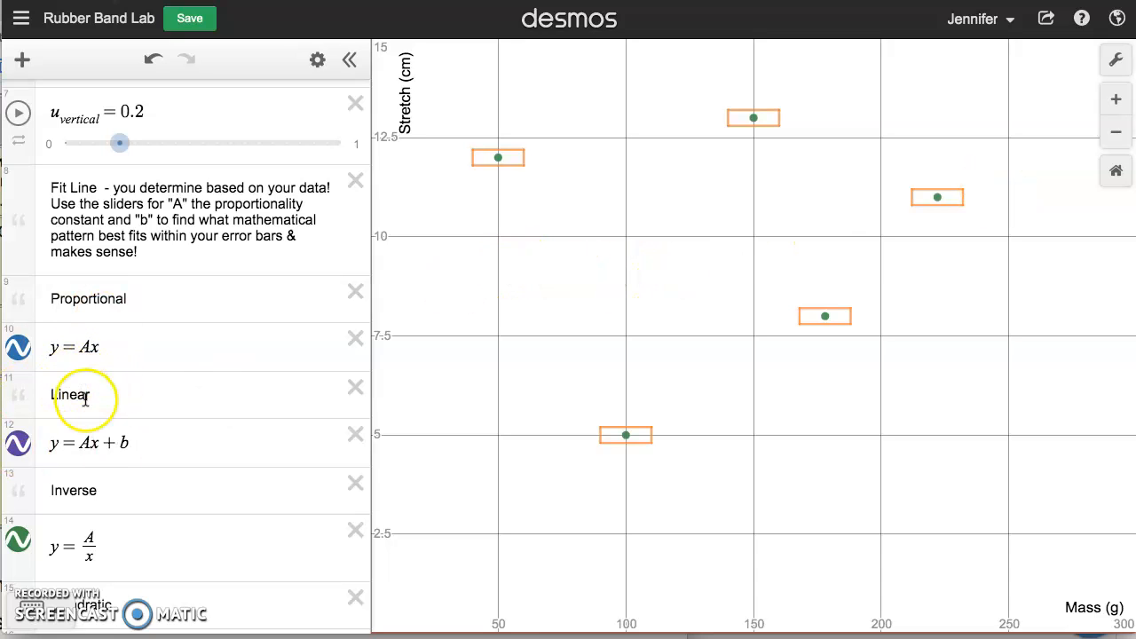
{"action": "scroll", "coordinate": [79, 393], "scroll_direction": "down", "scroll_amount": 1}
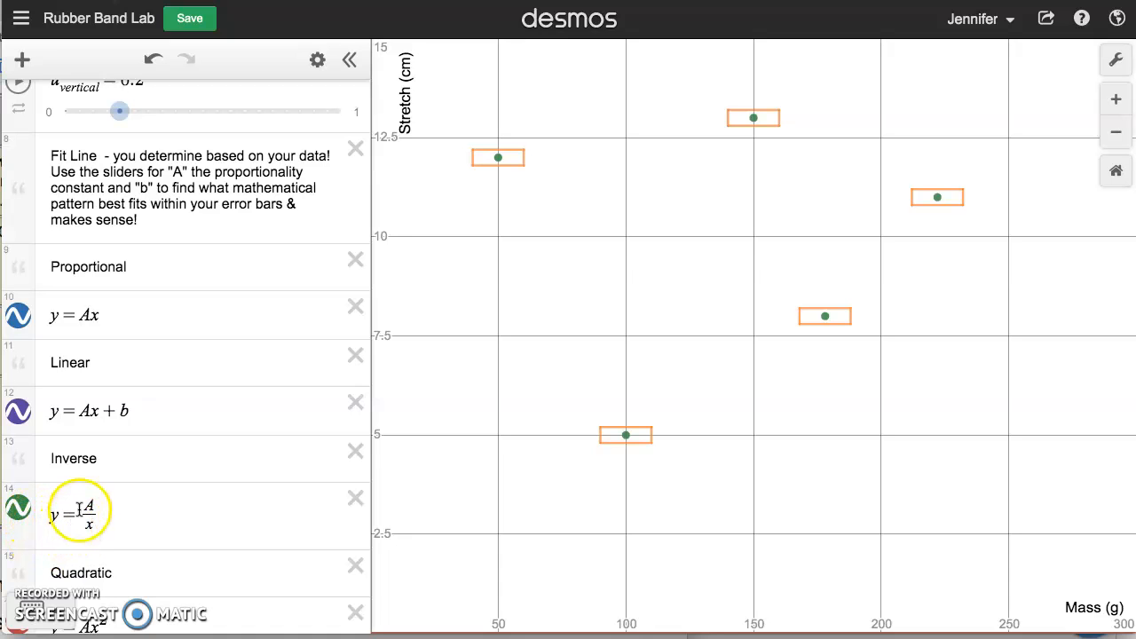
{"action": "scroll", "coordinate": [150, 523], "scroll_direction": "down", "scroll_amount": 3}
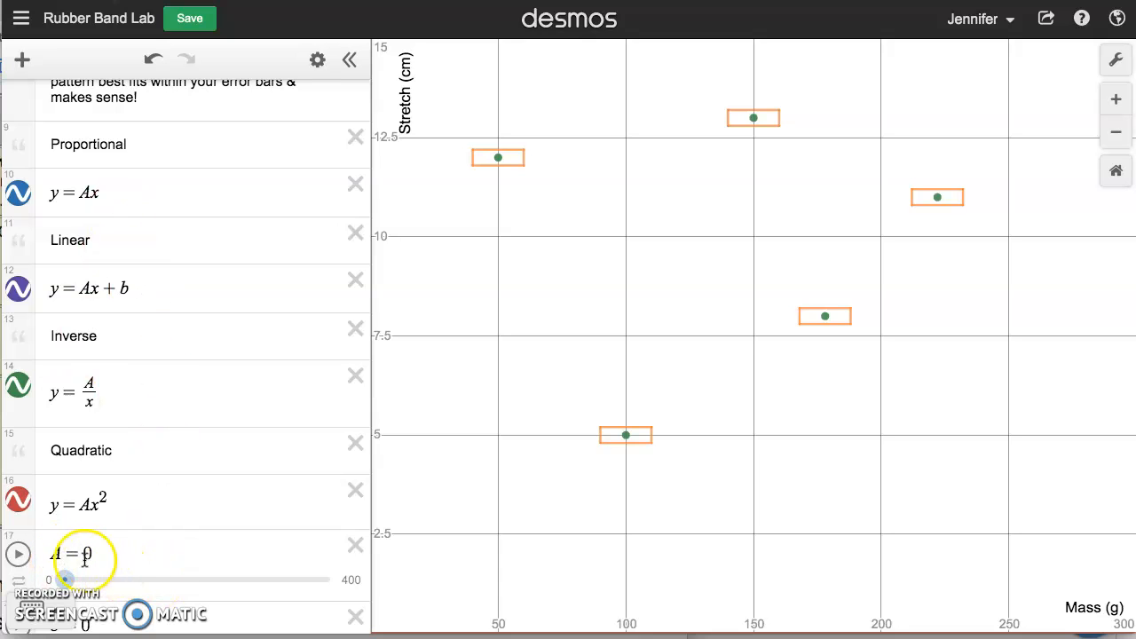
{"action": "left_click_drag", "start_coordinate": [72, 579], "coordinate": [135, 579]}
{"action": "left_click", "coordinate": [104, 512]}
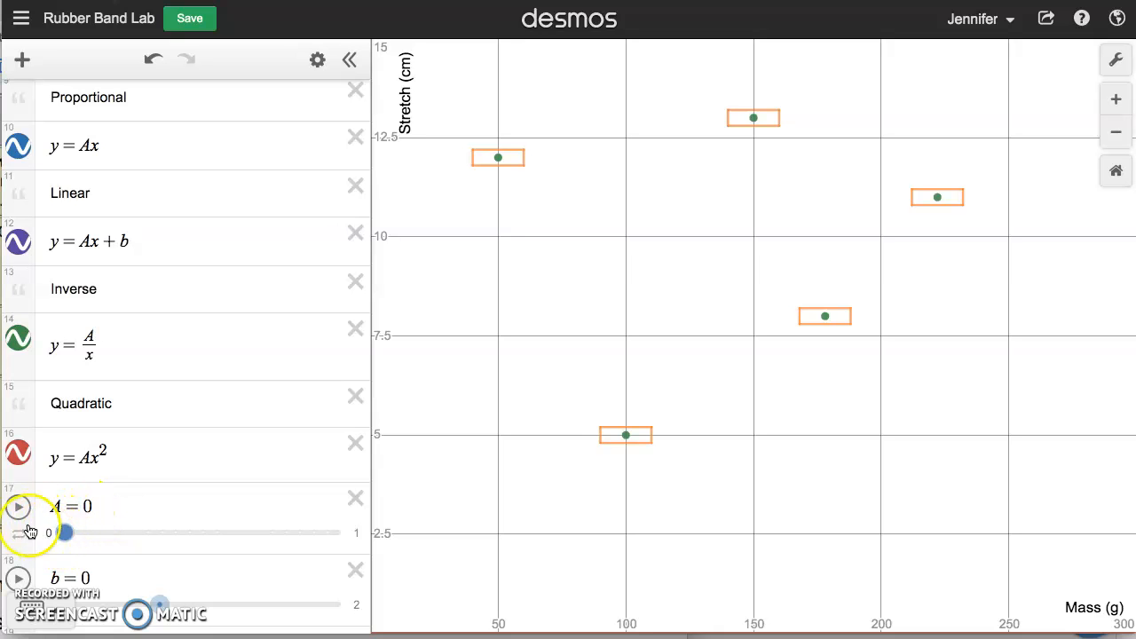
{"action": "left_click_drag", "start_coordinate": [63, 534], "coordinate": [96, 545]}
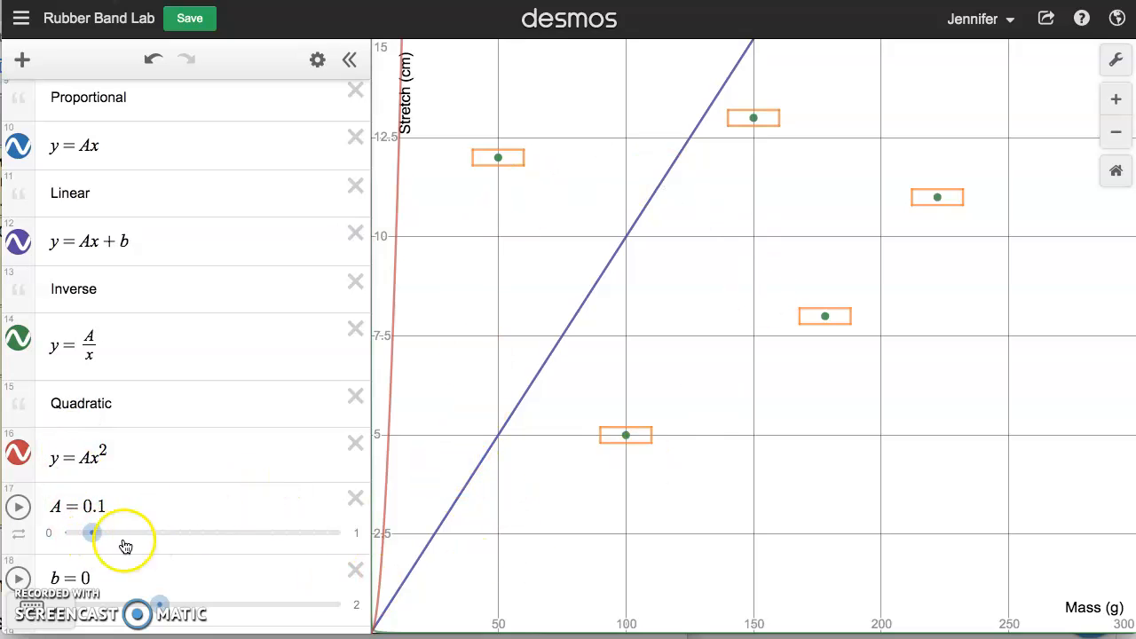
{"action": "mouse_move", "coordinate": [92, 538]}
{"action": "left_mouse_down"}
{"action": "mouse_move", "coordinate": [161, 538]}
{"action": "mouse_move", "coordinate": [58, 537]}
{"action": "mouse_move", "coordinate": [112, 537]}
{"action": "mouse_move", "coordinate": [86, 537]}
{"action": "left_mouse_up"}
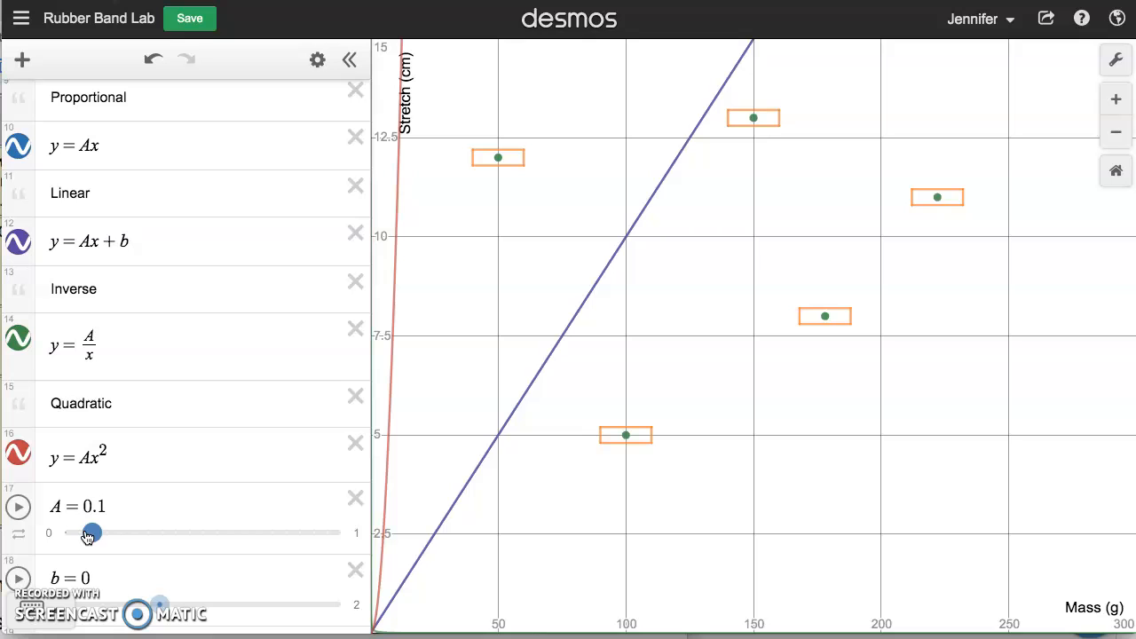
{"action": "left_click_drag", "start_coordinate": [89, 538], "coordinate": [89, 538]}
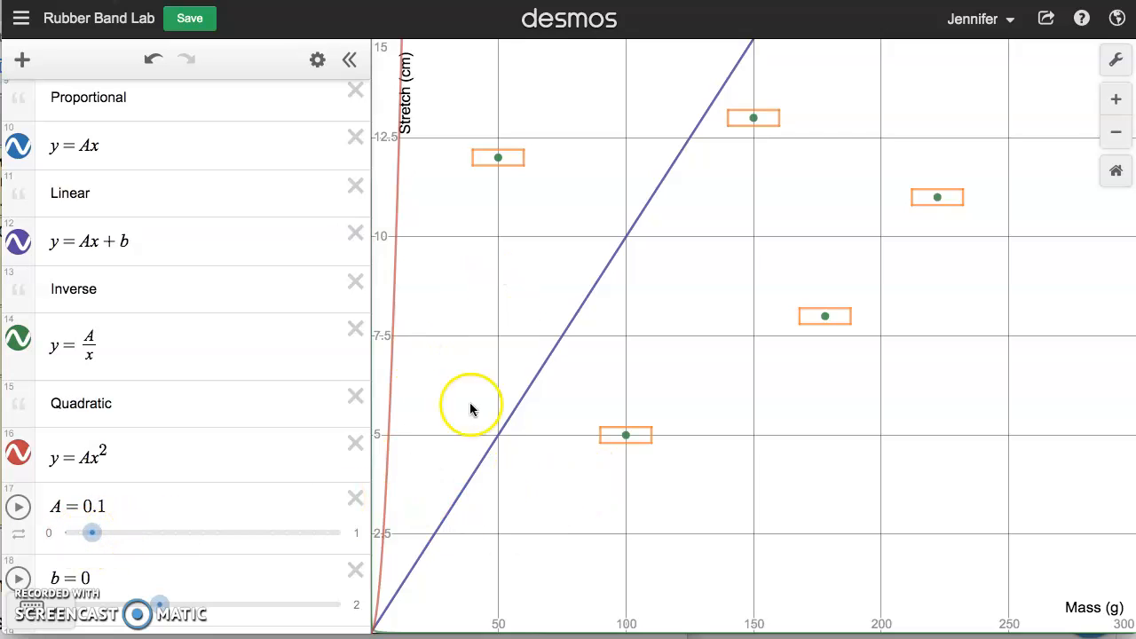
Replace the value of A with 100 to try out the inverse curve
{"action": "left_click", "coordinate": [82, 508]}
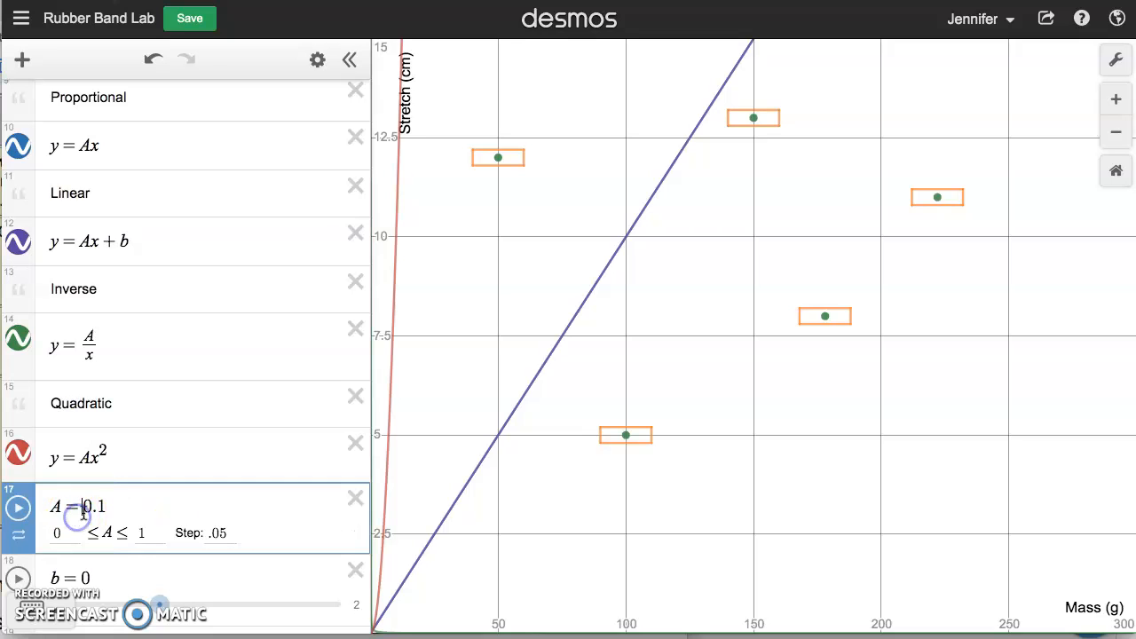
{"action": "left_click_drag", "start_coordinate": [83, 507], "coordinate": [139, 507]}
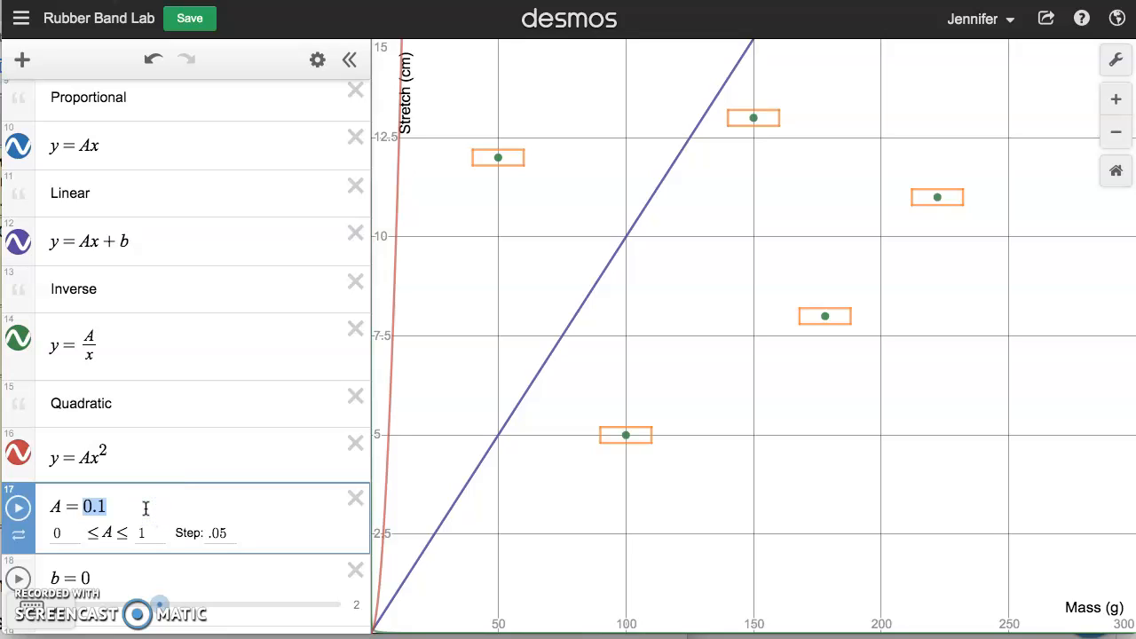
{"action": "type", "text": "100"}
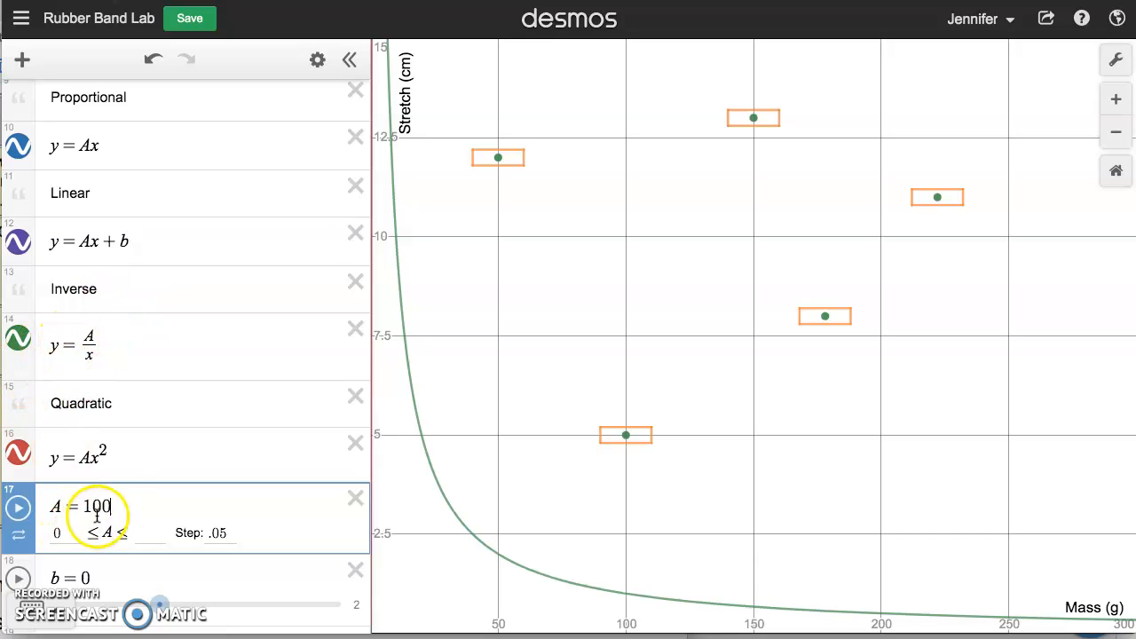
Replace the value of A with .001 and adjust it to .01
{"action": "left_click_drag", "start_coordinate": [111, 506], "coordinate": [40, 506]}
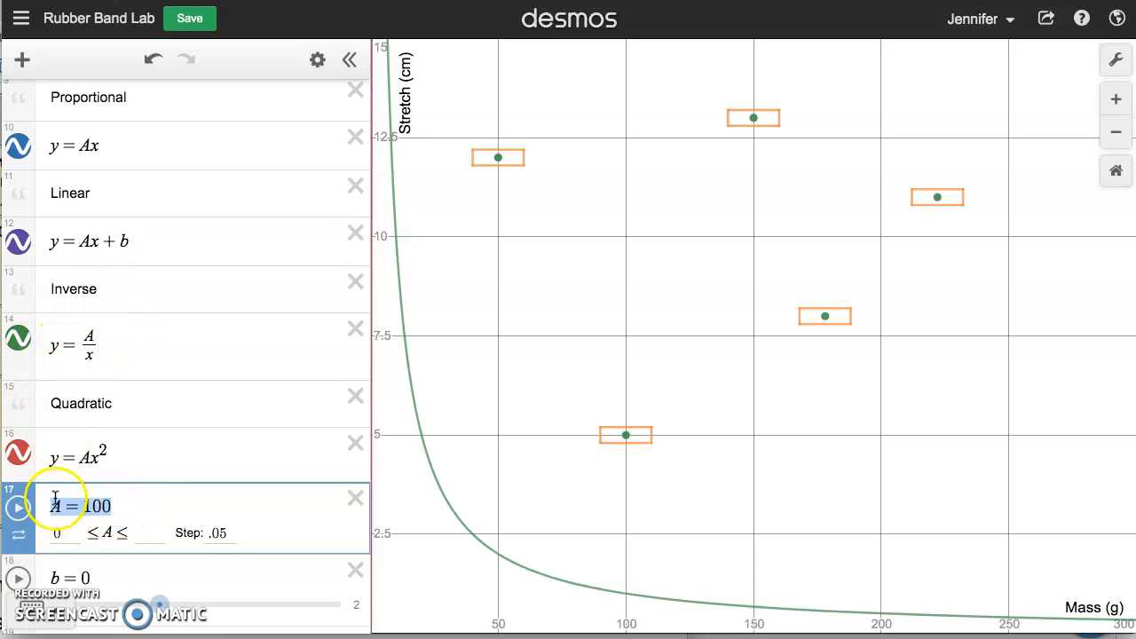
{"action": "left_click", "coordinate": [124, 502]}
{"action": "key", "text": "BackSpace"}
{"action": "key", "text": "BackSpace"}
{"action": "key", "text": "BackSpace"}
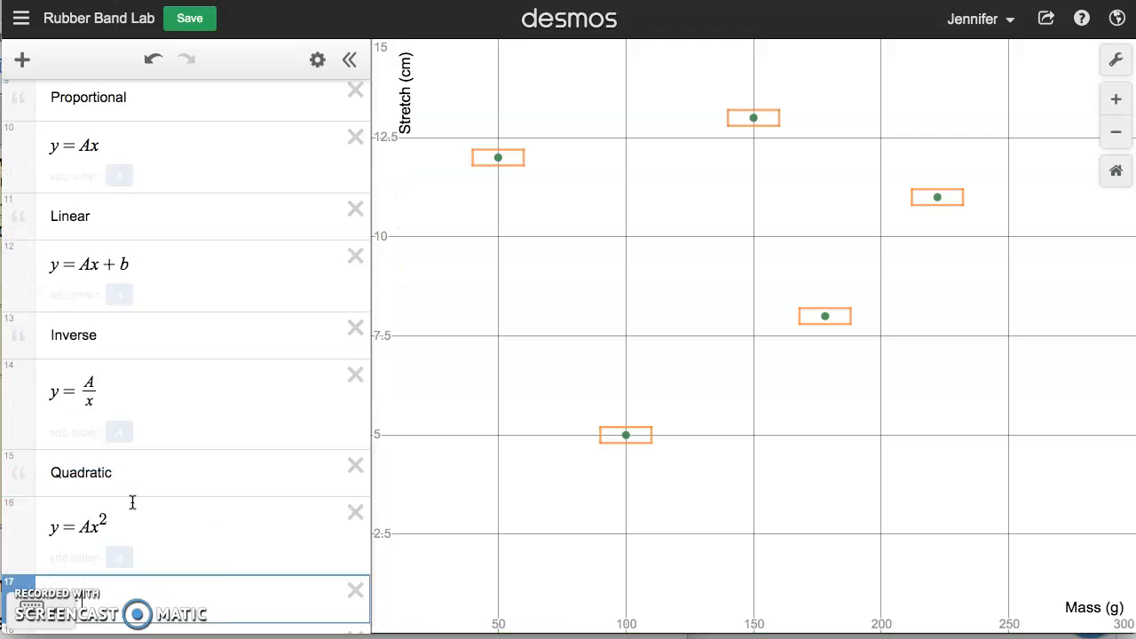
{"action": "type", "text": ".001"}
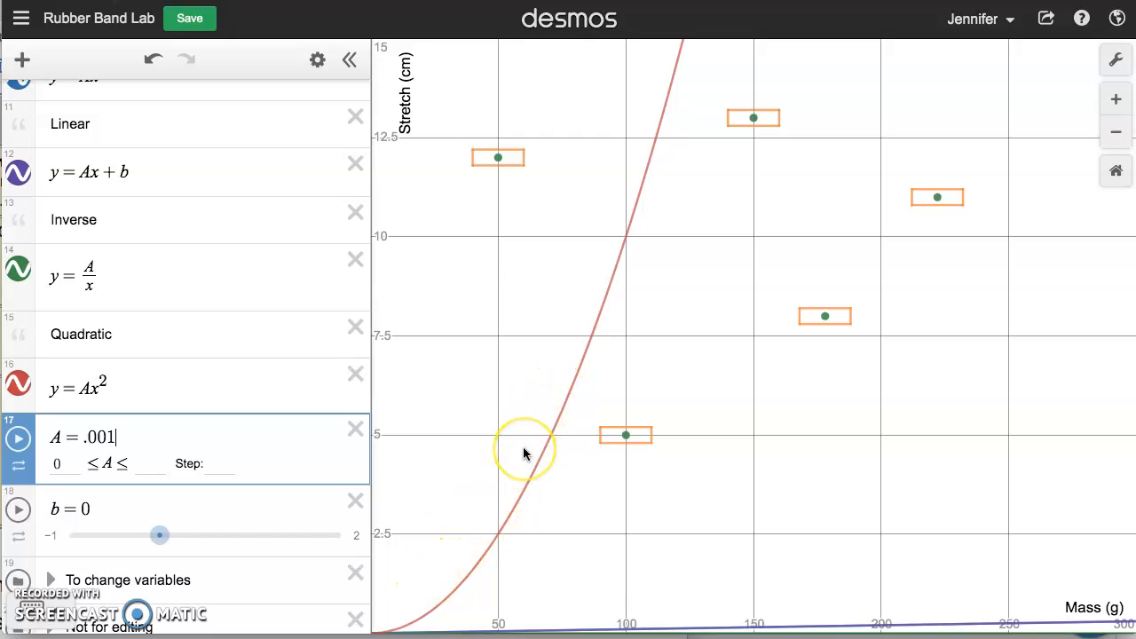
{"action": "key", "text": "BackSpace"}
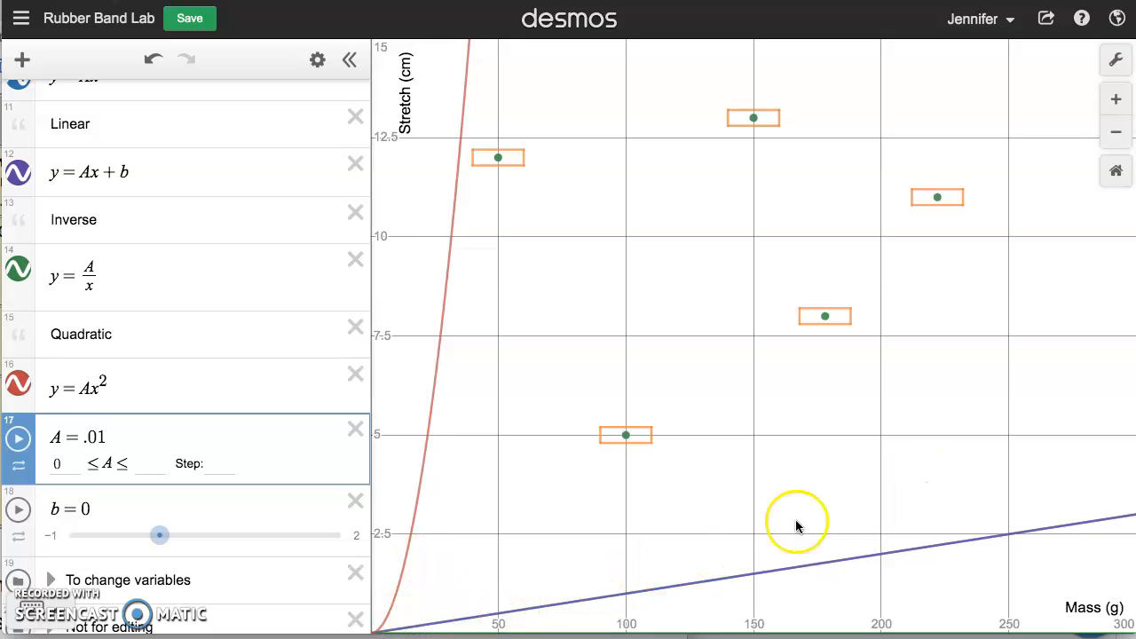
Toggle the visibility of the linear and proportional fit lines, leaving both shown
{"action": "scroll", "coordinate": [266, 368], "scroll_direction": "up", "scroll_amount": 2}
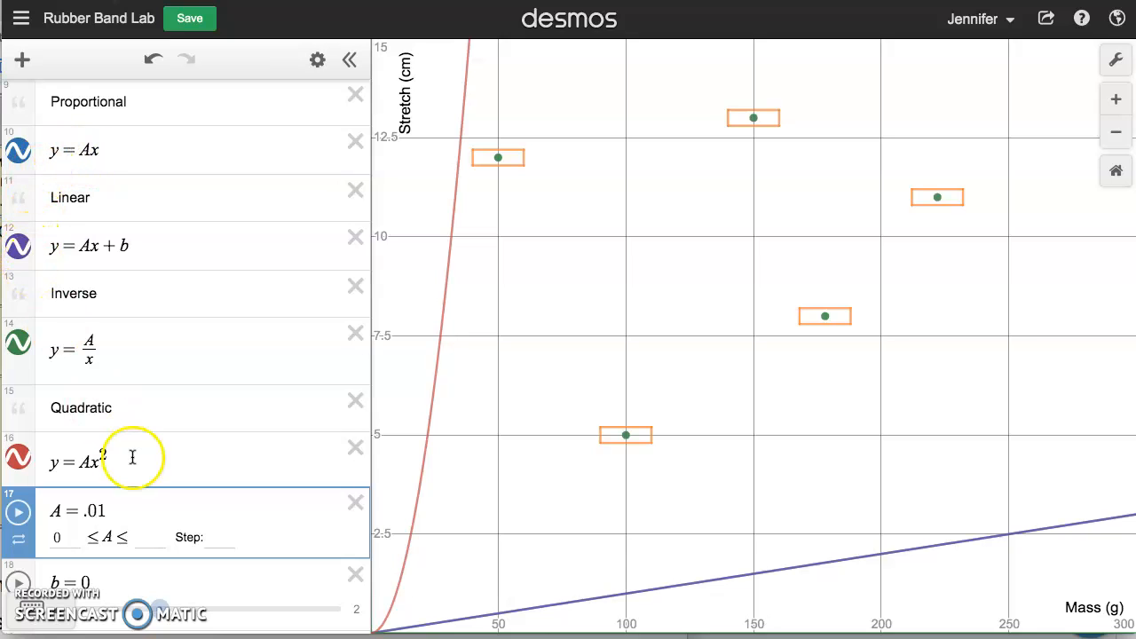
{"action": "left_click", "coordinate": [20, 245]}
{"action": "left_click", "coordinate": [19, 246]}
{"action": "left_click", "coordinate": [26, 247]}
{"action": "left_click", "coordinate": [27, 247]}
{"action": "left_click", "coordinate": [28, 245]}
{"action": "left_click", "coordinate": [28, 246]}
{"action": "left_click", "coordinate": [18, 154]}
{"action": "left_click", "coordinate": [19, 154]}
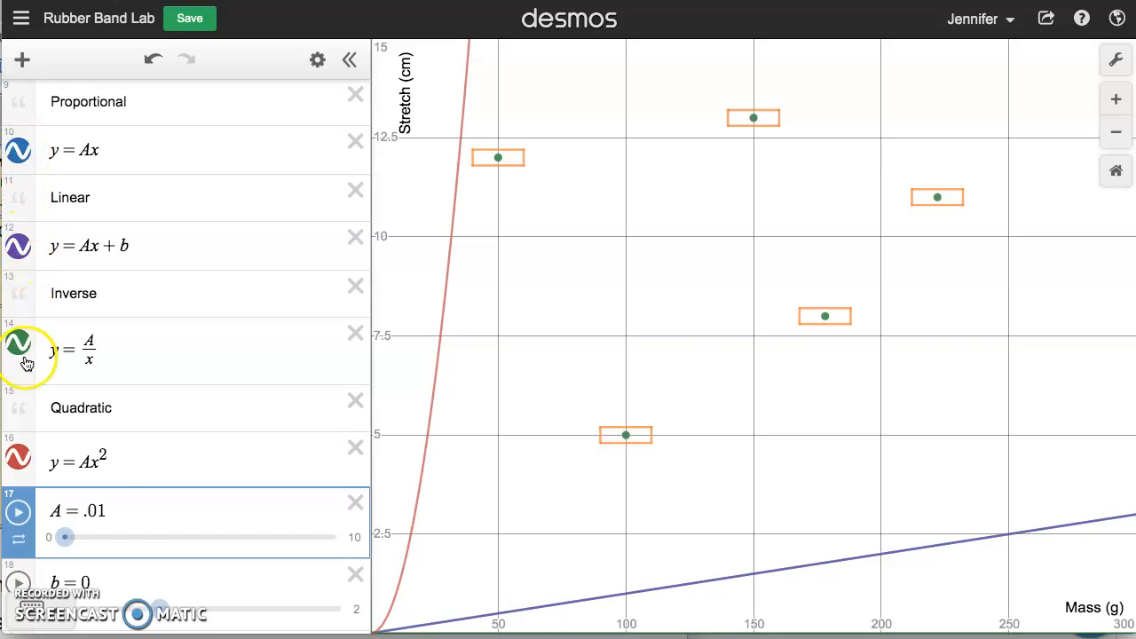
Set the proportionality constant A to 0.2 with its slider
{"action": "mouse_move", "coordinate": [61, 539]}
{"action": "left_mouse_down"}
{"action": "mouse_move", "coordinate": [76, 538]}
{"action": "mouse_move", "coordinate": [57, 538]}
{"action": "mouse_move", "coordinate": [65, 531]}
{"action": "left_mouse_up"}
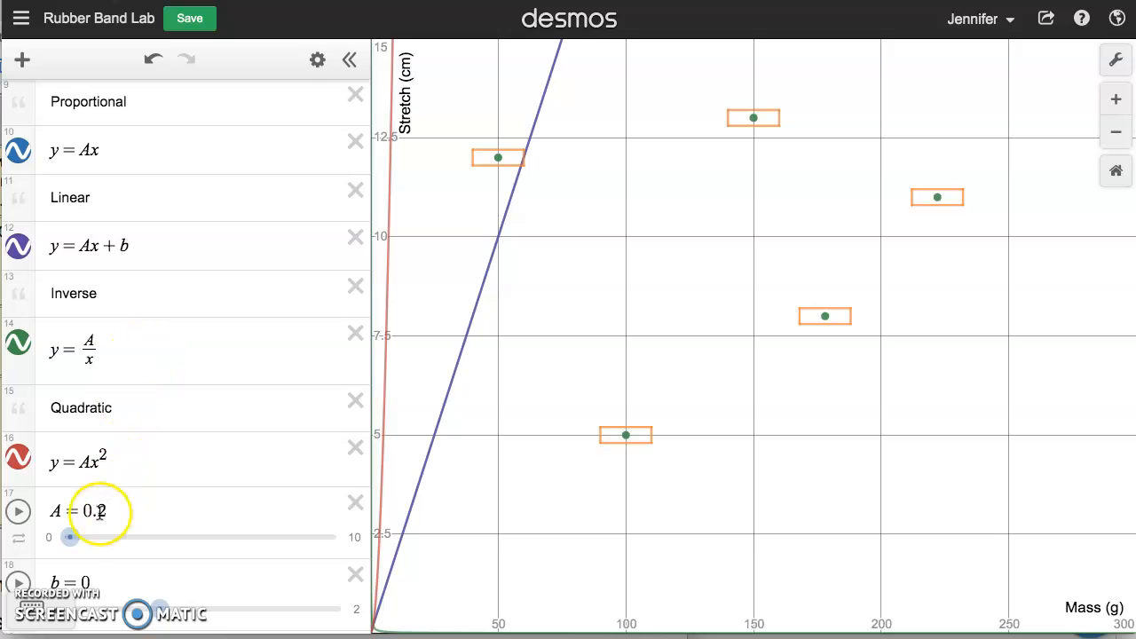
{"action": "mouse_move", "coordinate": [71, 536]}
{"action": "left_mouse_down"}
{"action": "mouse_move", "coordinate": [81, 538]}
{"action": "mouse_move", "coordinate": [69, 533]}
{"action": "left_mouse_up"}
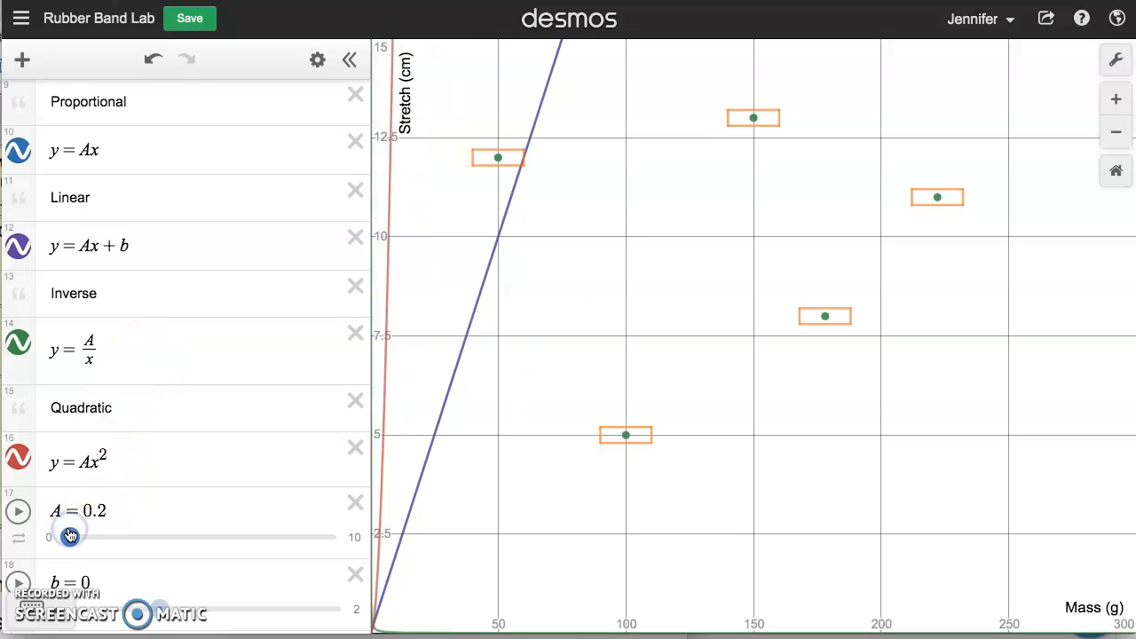
Toggle the visibility of the quadratic and inverse curves, leaving both shown
{"action": "left_click", "coordinate": [17, 459]}
{"action": "left_click", "coordinate": [18, 459]}
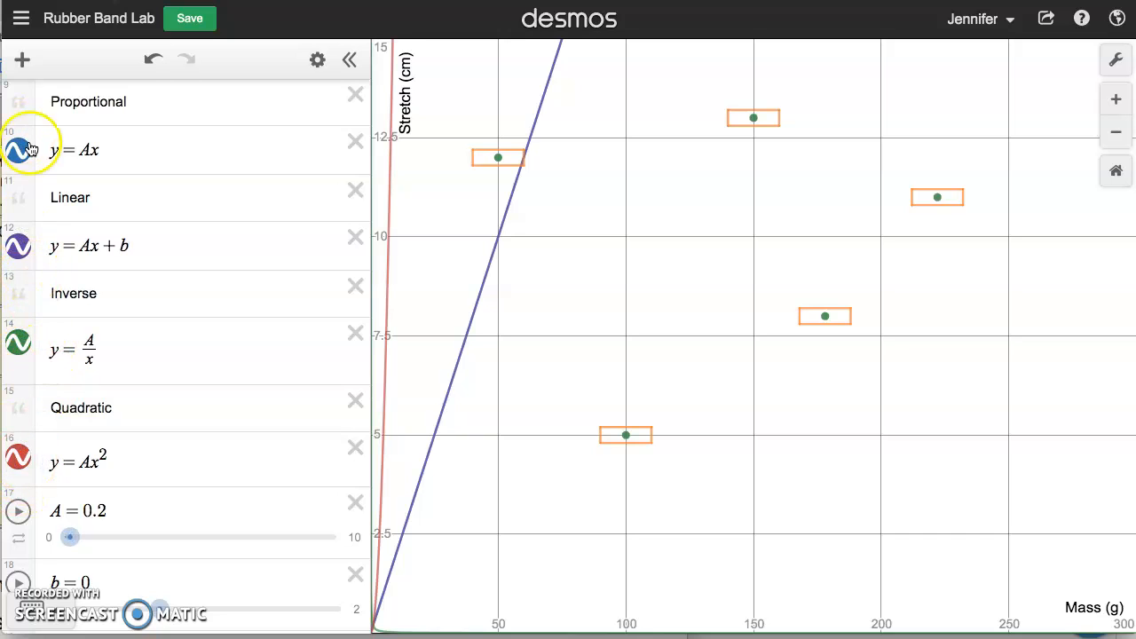
{"action": "left_click", "coordinate": [22, 348]}
{"action": "left_click", "coordinate": [24, 352]}
Expand the "To change variables" folder, examine how x1 and y1 are assigned to the table columns, and collapse it again
{"action": "scroll", "coordinate": [272, 429], "scroll_direction": "down", "scroll_amount": 2}
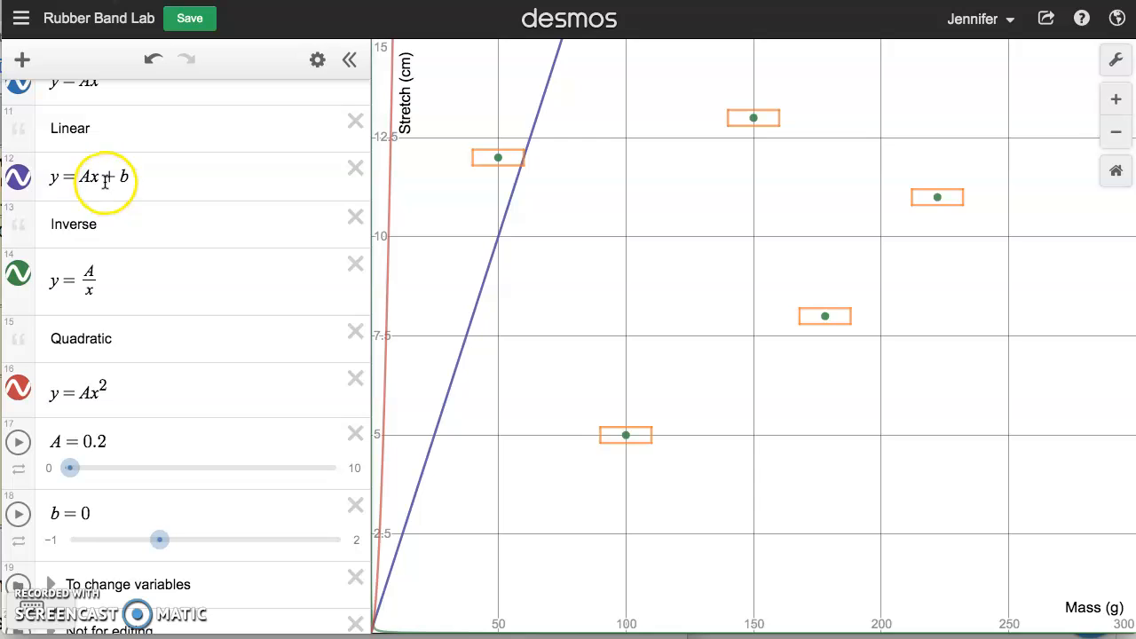
{"action": "scroll", "coordinate": [85, 222], "scroll_direction": "up", "scroll_amount": 1}
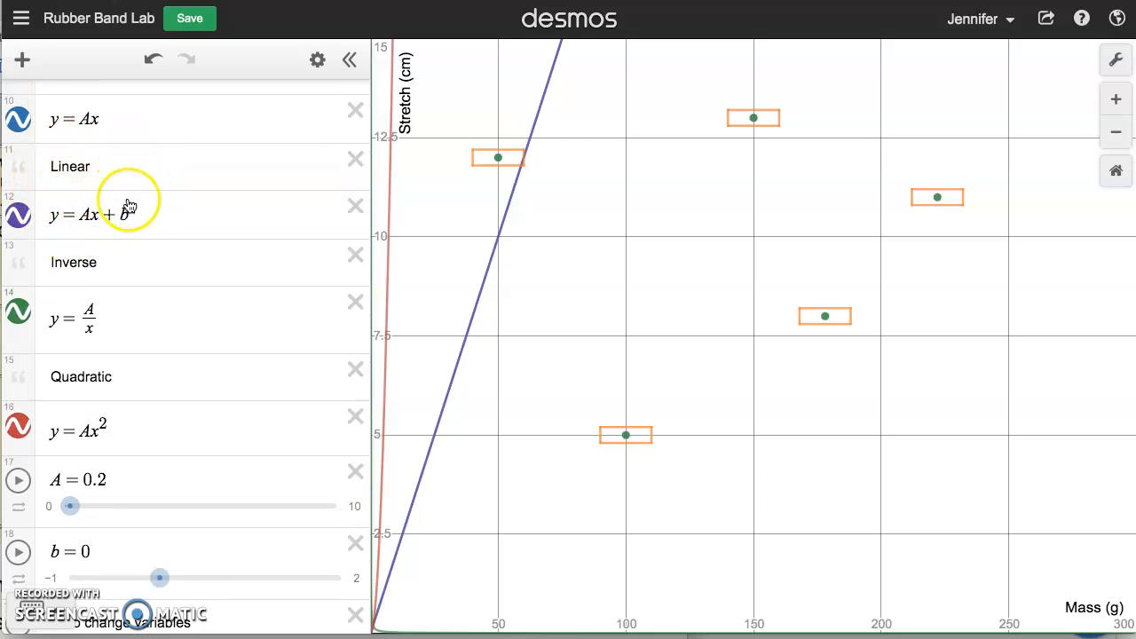
{"action": "scroll", "coordinate": [110, 202], "scroll_direction": "up", "scroll_amount": 2}
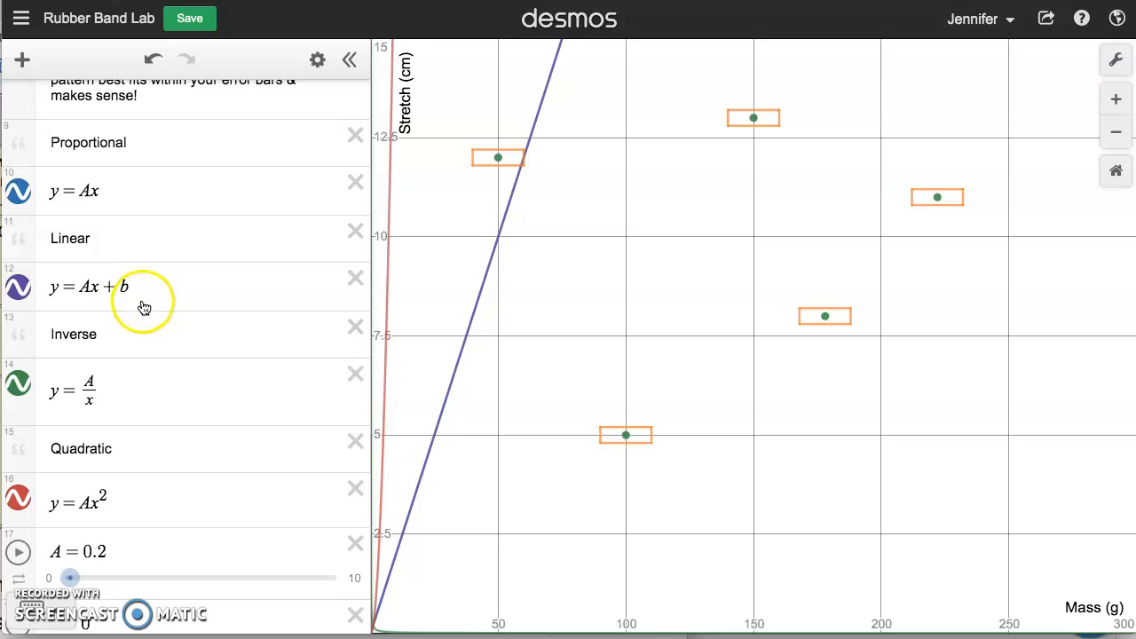
{"action": "scroll", "coordinate": [143, 307], "scroll_direction": "down", "scroll_amount": 5}
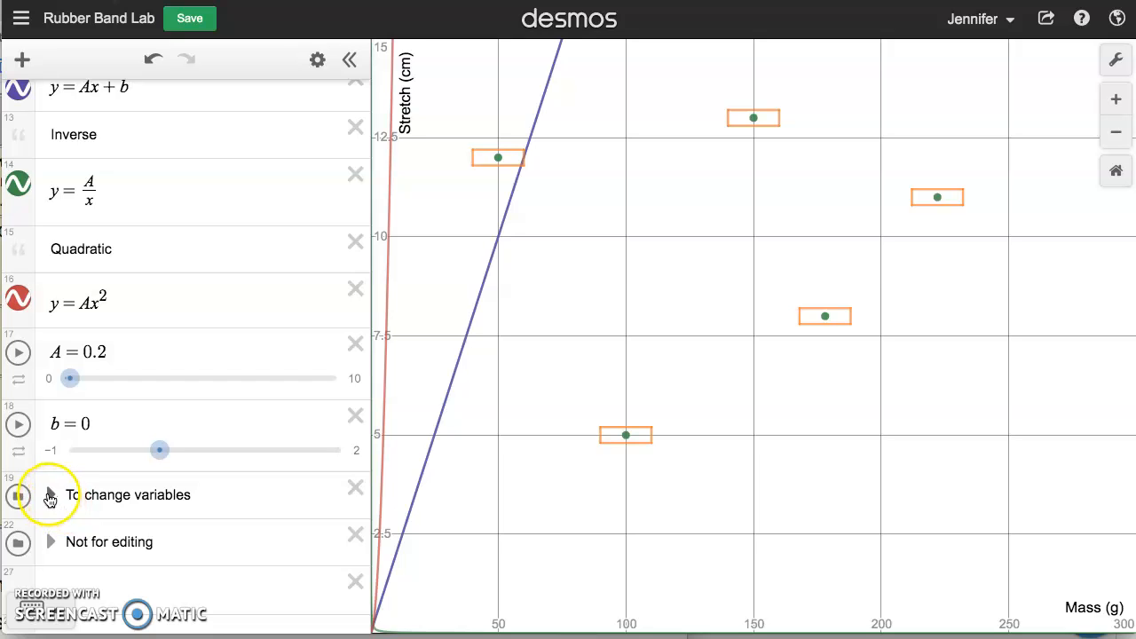
{"action": "left_click", "coordinate": [50, 499]}
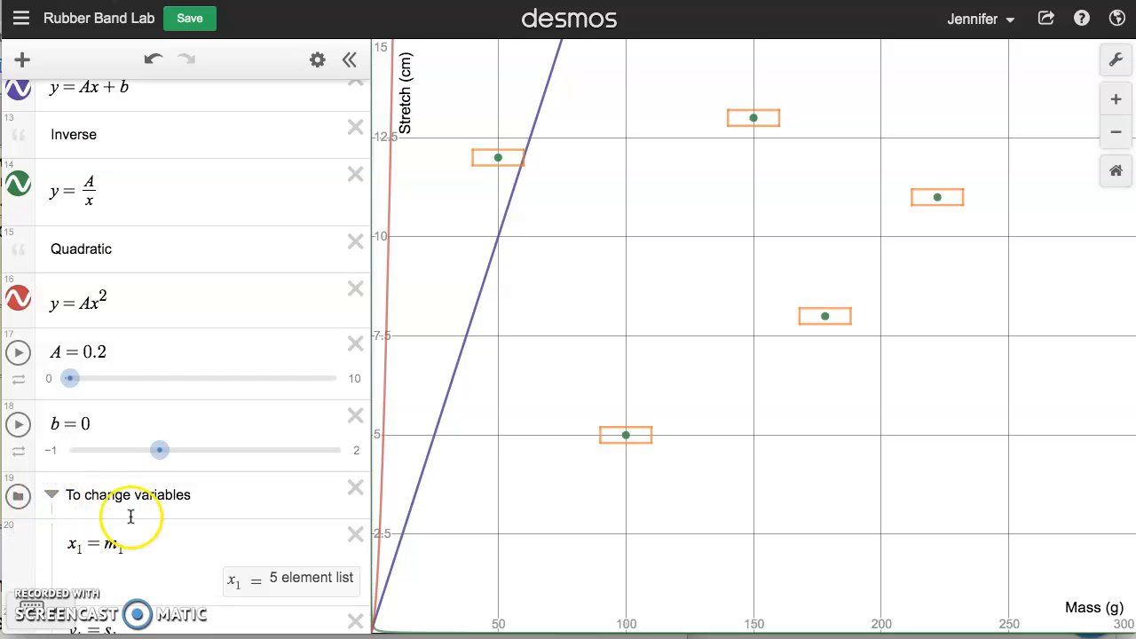
{"action": "scroll", "coordinate": [146, 520], "scroll_direction": "down", "scroll_amount": 3}
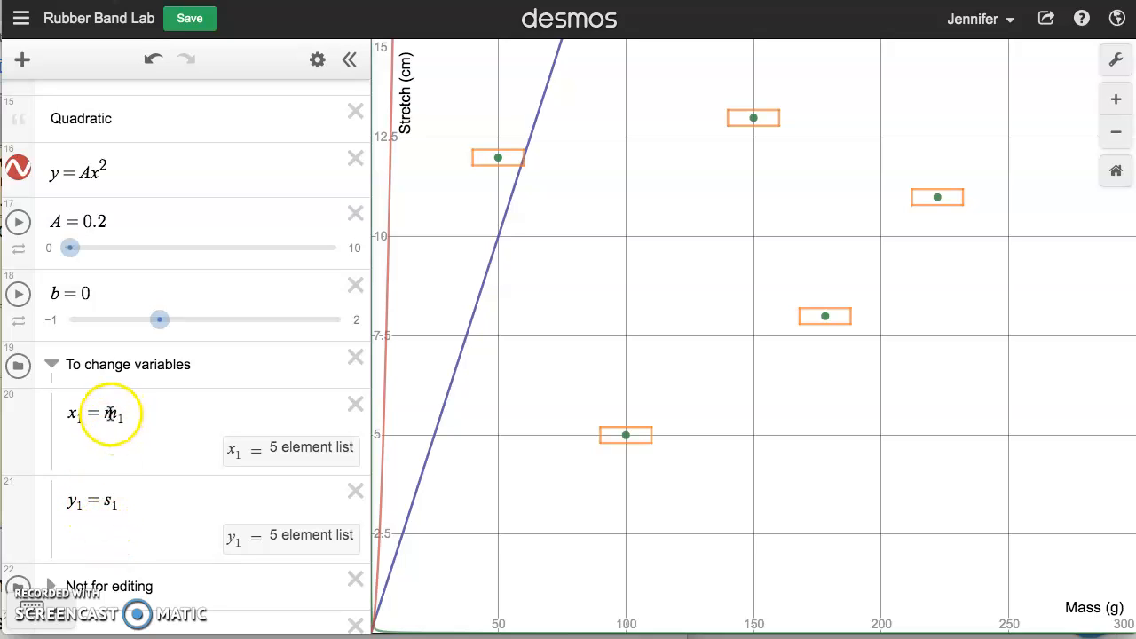
{"action": "left_click", "coordinate": [52, 364]}
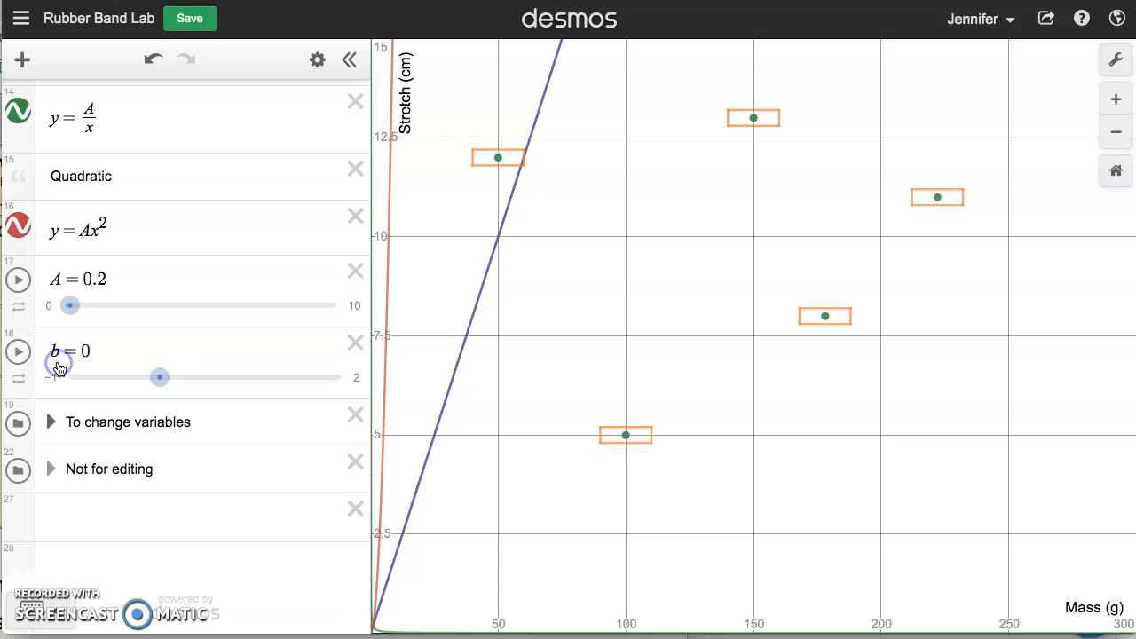
Expand the "Not for editing" folder, examine the uncertainty box expressions inside it, and collapse it again
{"action": "left_click", "coordinate": [50, 469]}
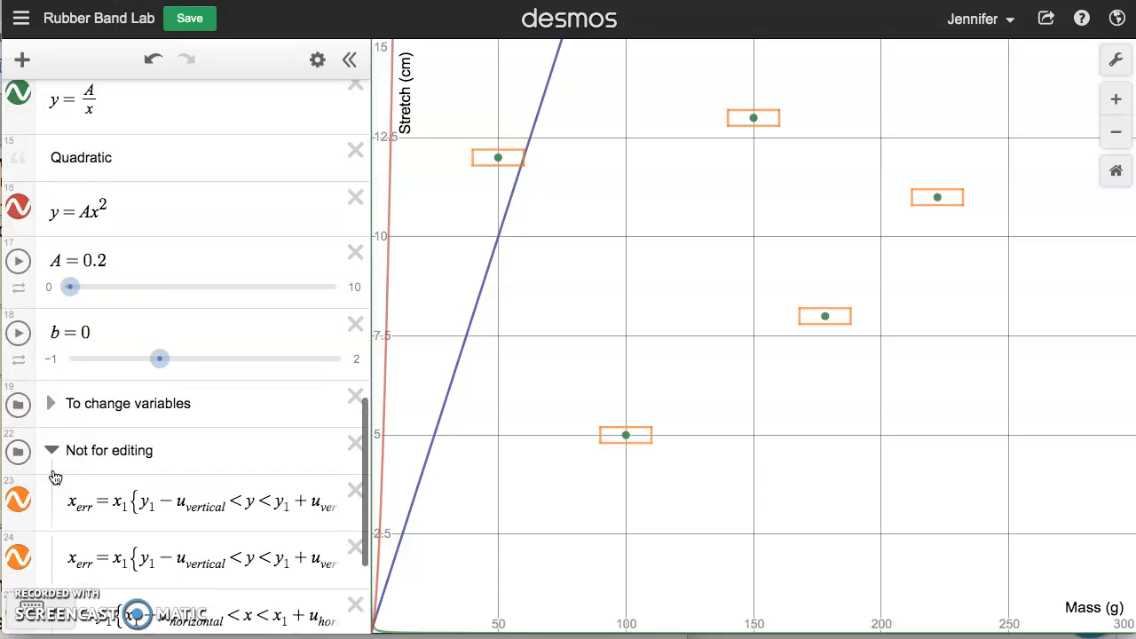
{"action": "scroll", "coordinate": [55, 478], "scroll_direction": "down", "scroll_amount": 3}
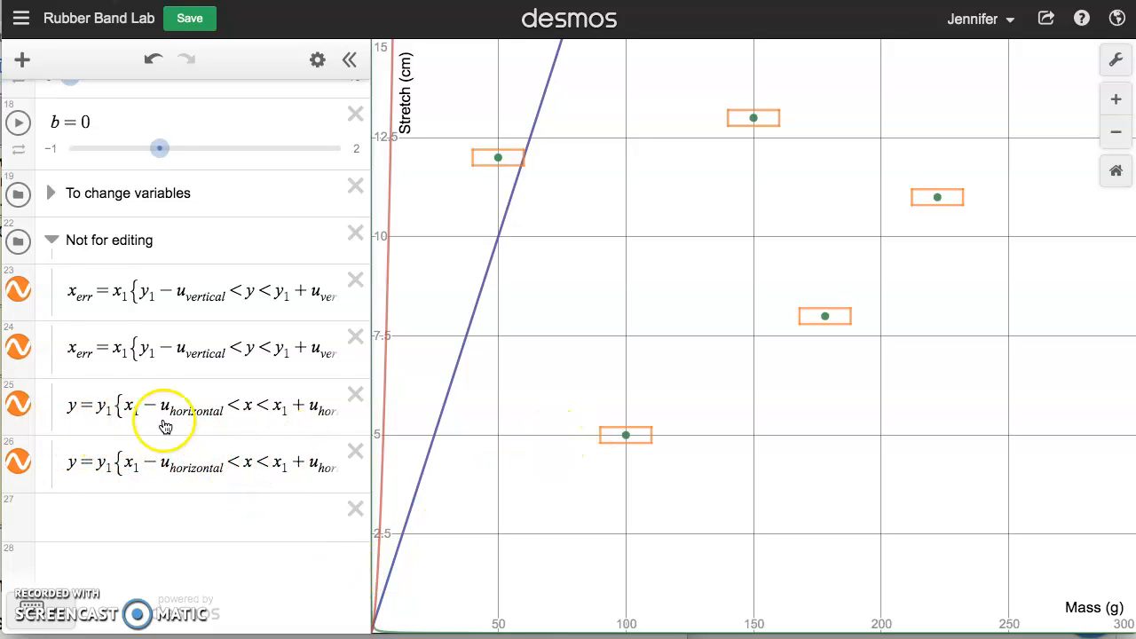
{"action": "left_click", "coordinate": [52, 241]}
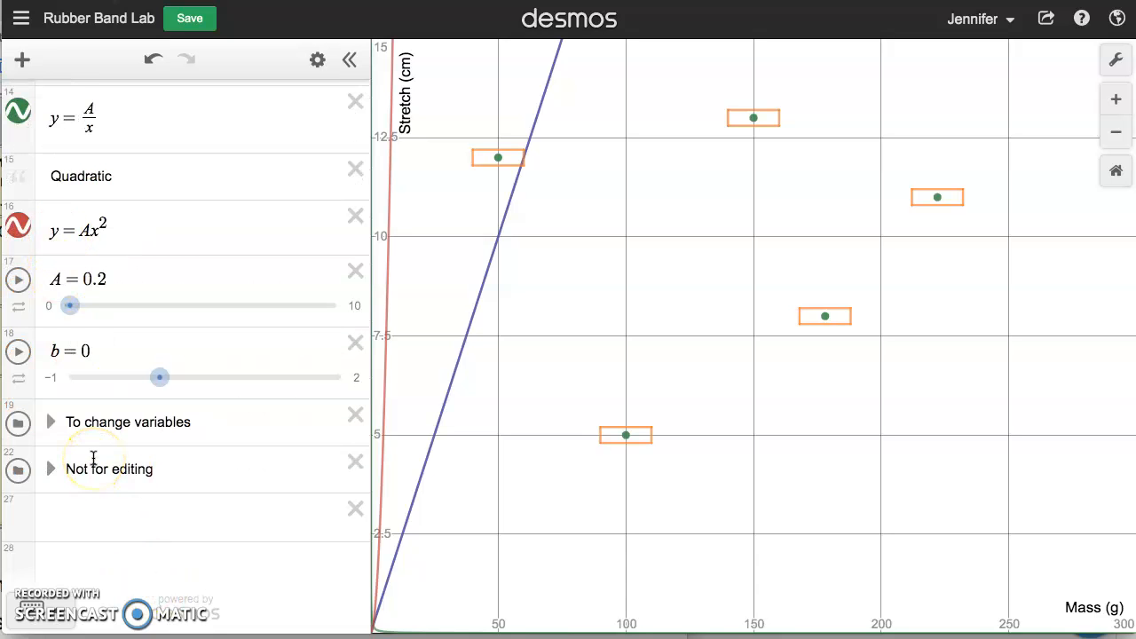
Delete the empty expression row below the "Not for editing" folder and return to the data table
{"action": "left_click", "coordinate": [355, 509]}
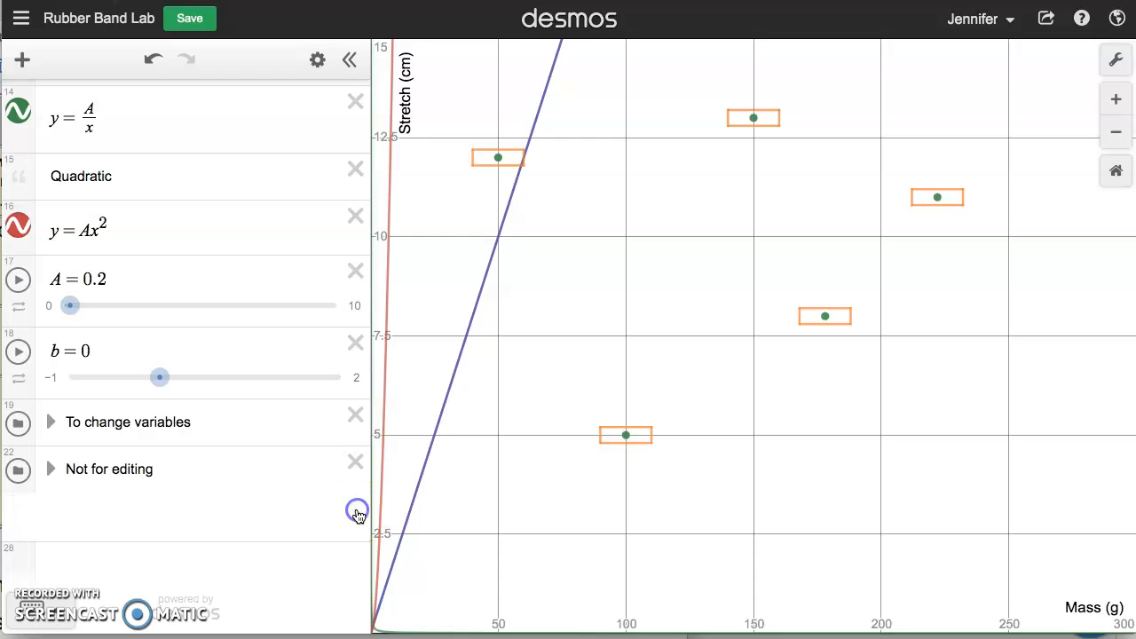
{"action": "scroll", "coordinate": [356, 515], "scroll_direction": "up", "scroll_amount": 15}
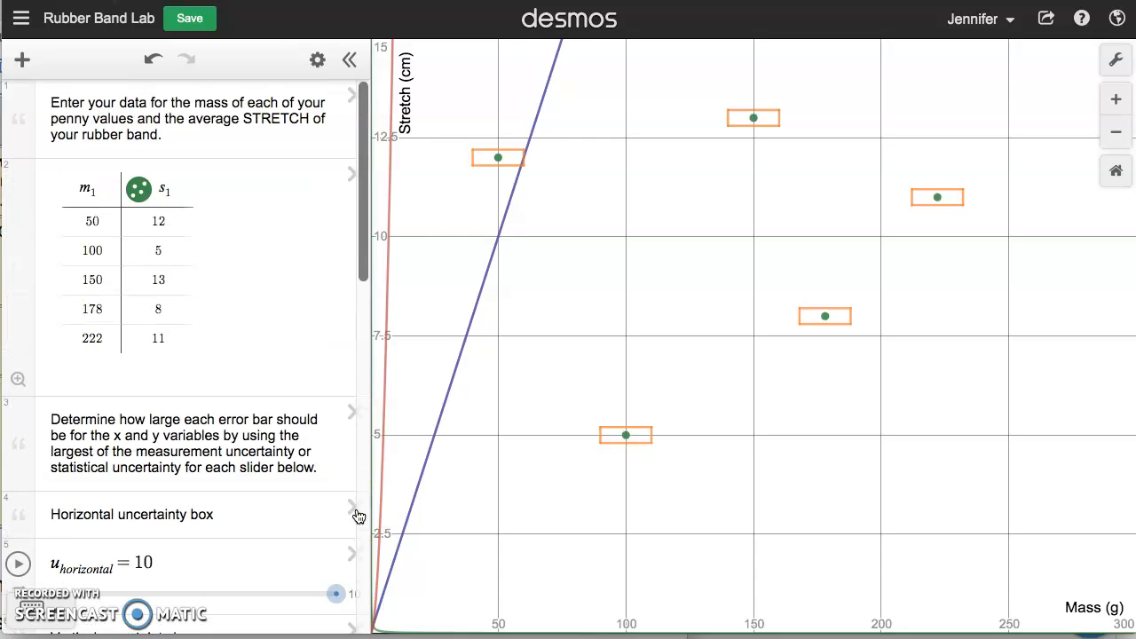
{"action": "left_click", "coordinate": [223, 351]}
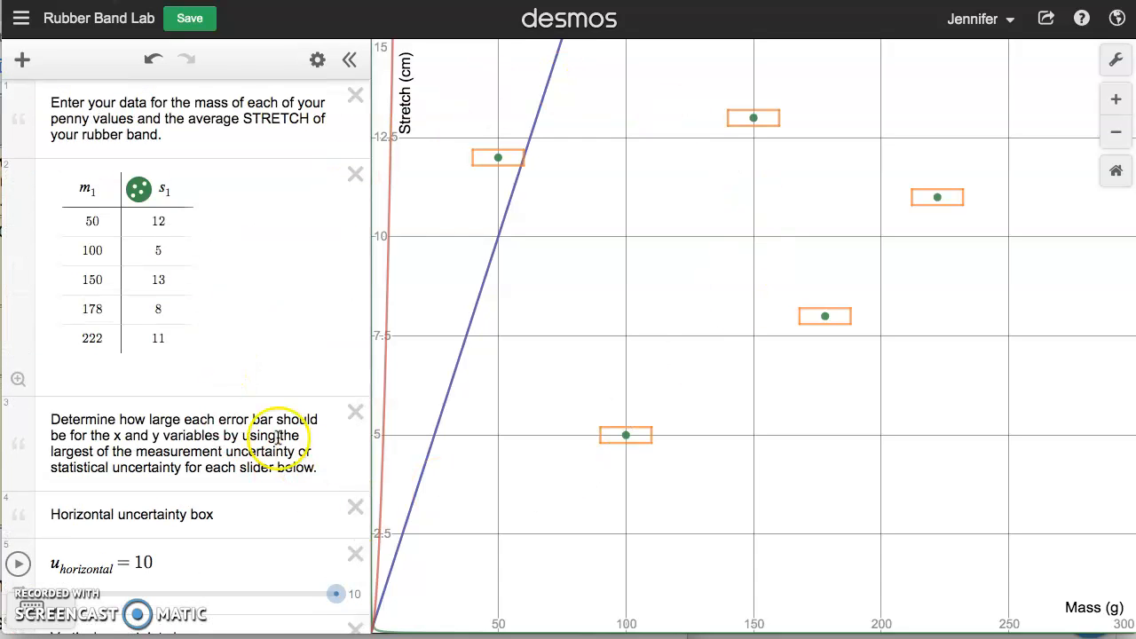